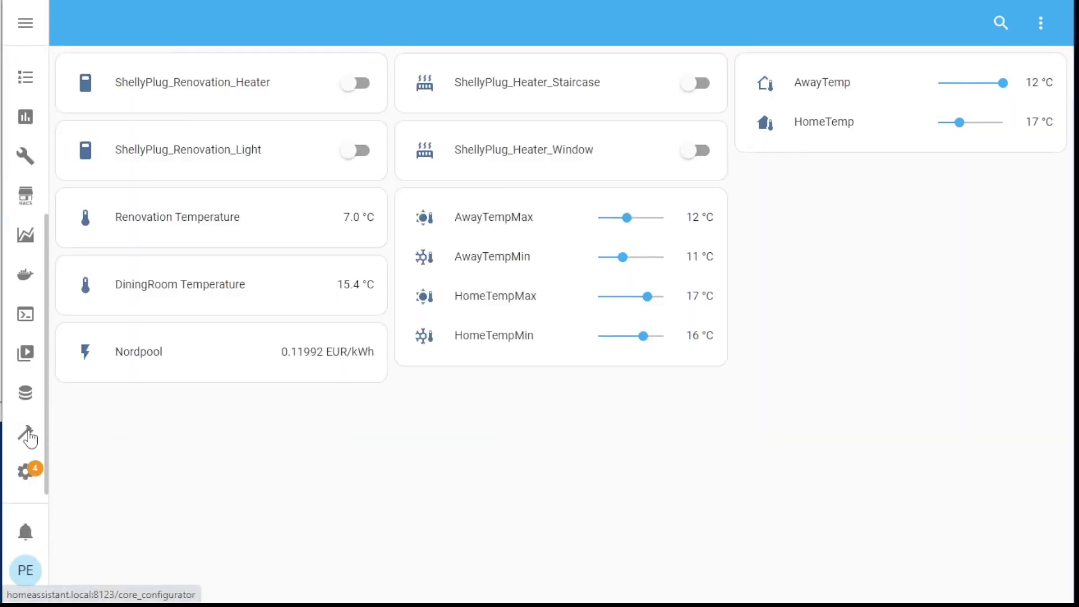
Step: Open the disabled HeatingLounge automation from Settings and view its trigger, conditions and actions as YAML
click(25, 471)
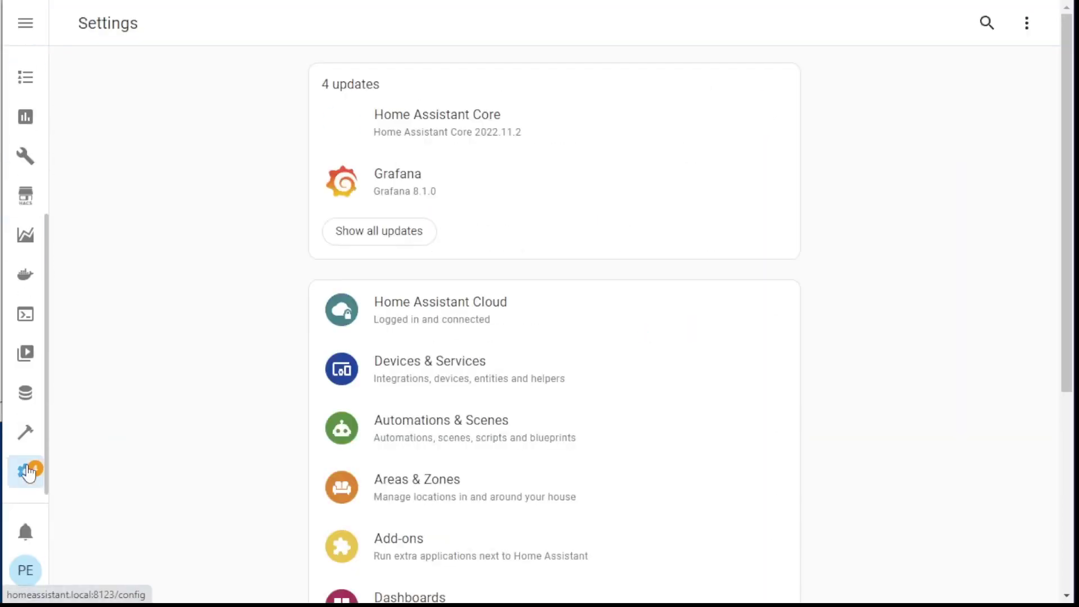
click(455, 434)
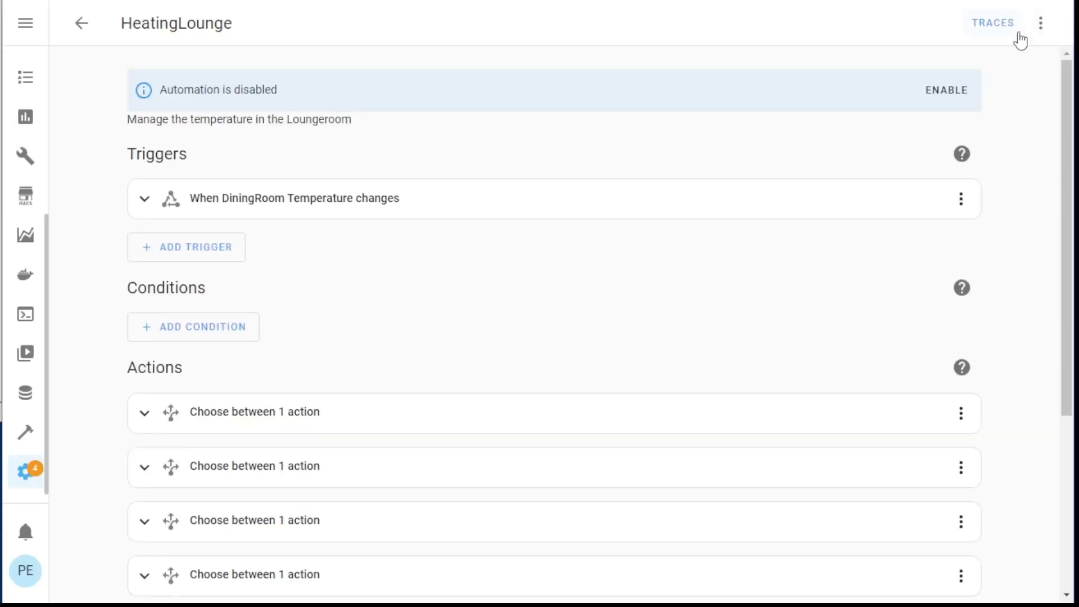
click(1041, 22)
click(982, 306)
scroll(289, 263, down, 5)
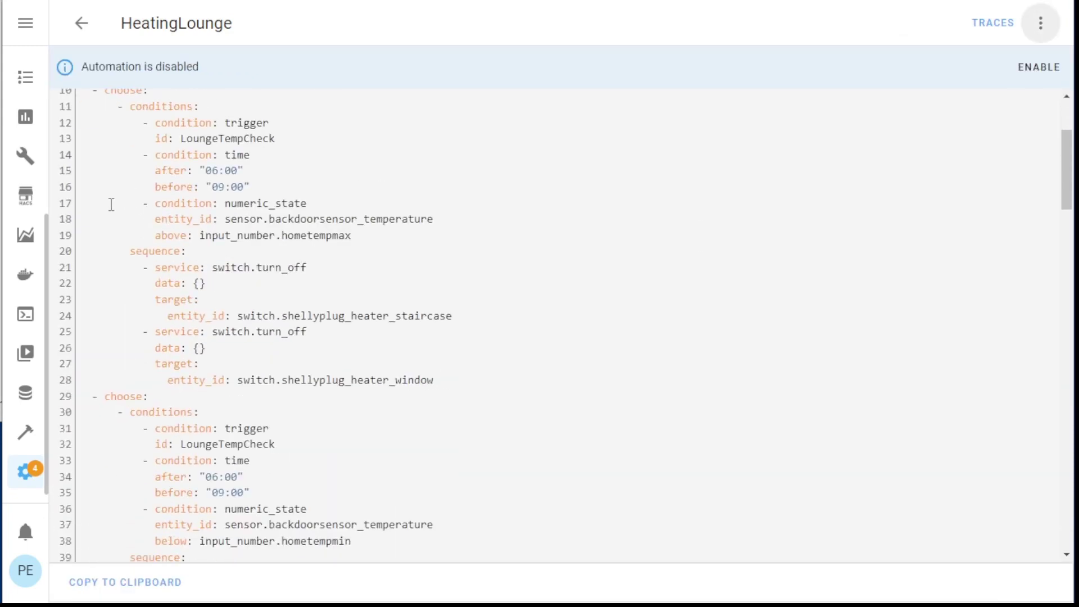
drag(95, 209, 478, 235)
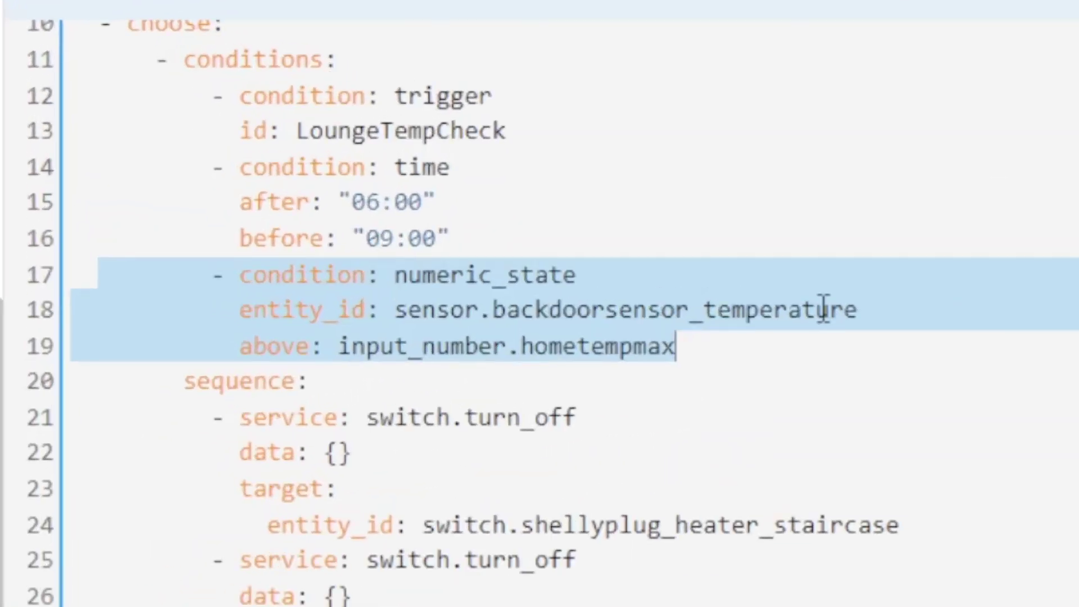
click(376, 231)
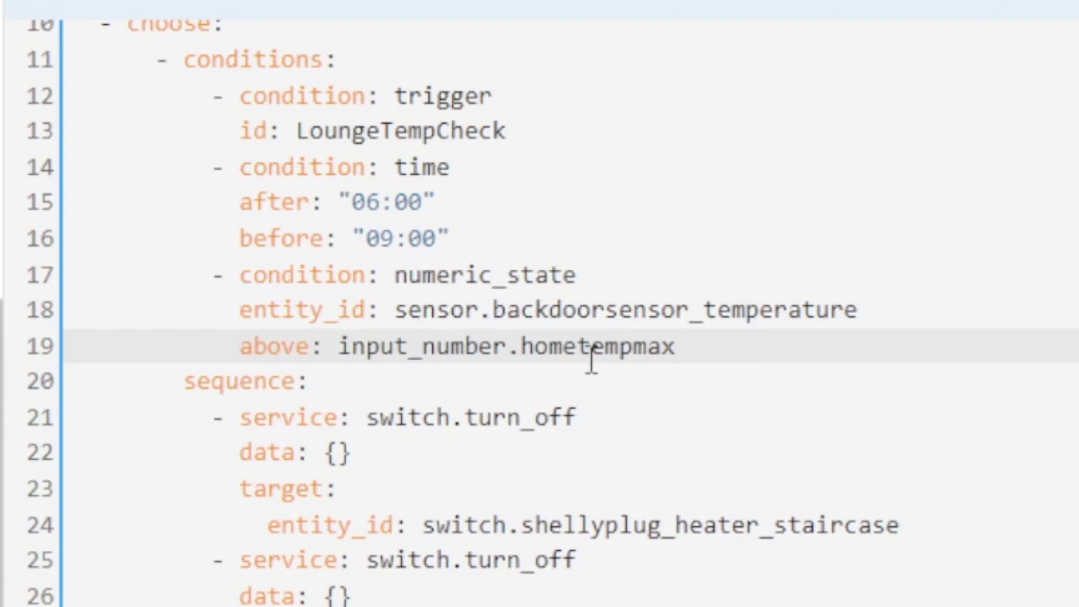
drag(509, 417, 595, 419)
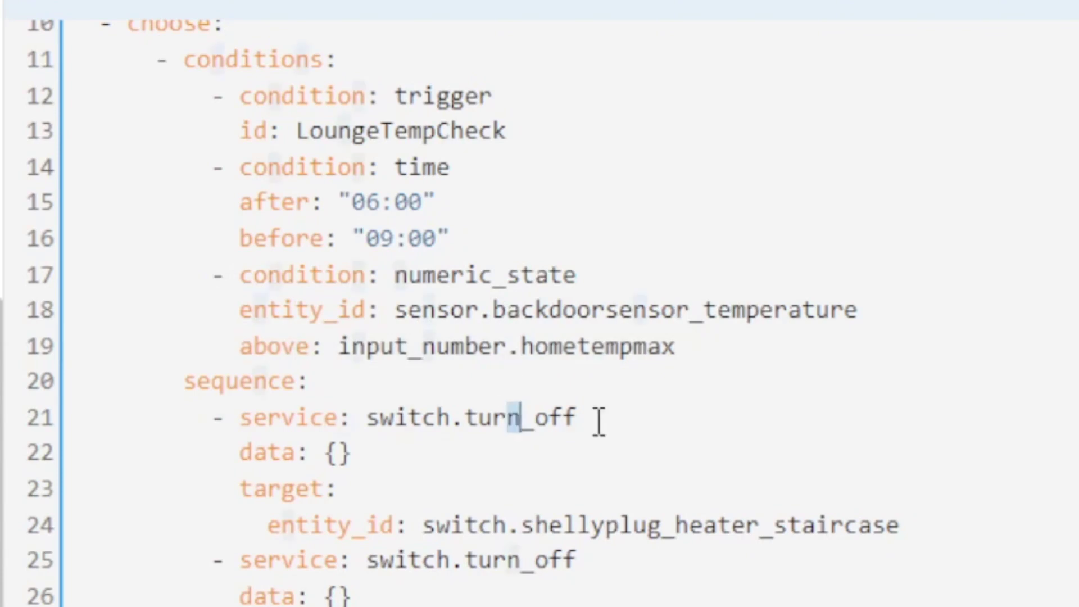
drag(683, 529, 901, 526)
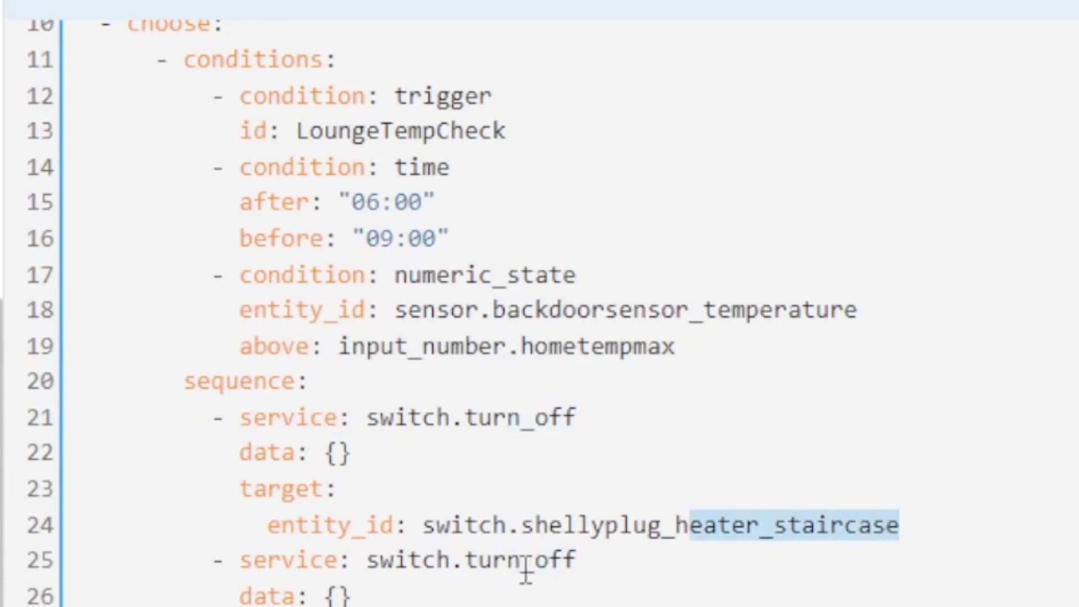
drag(550, 544, 783, 533)
click(993, 562)
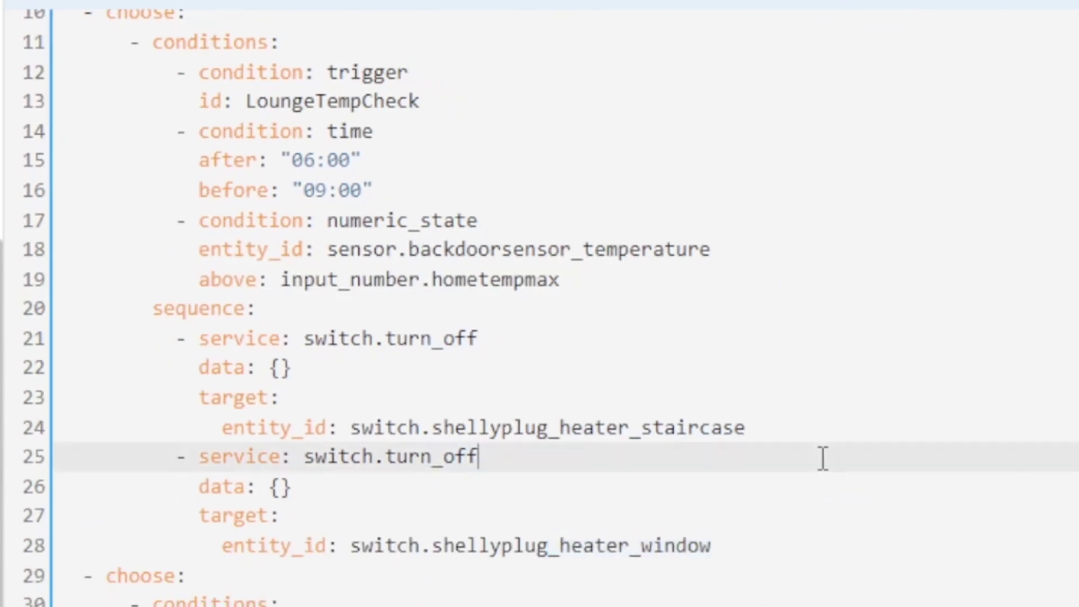
scroll(608, 325, down, 8)
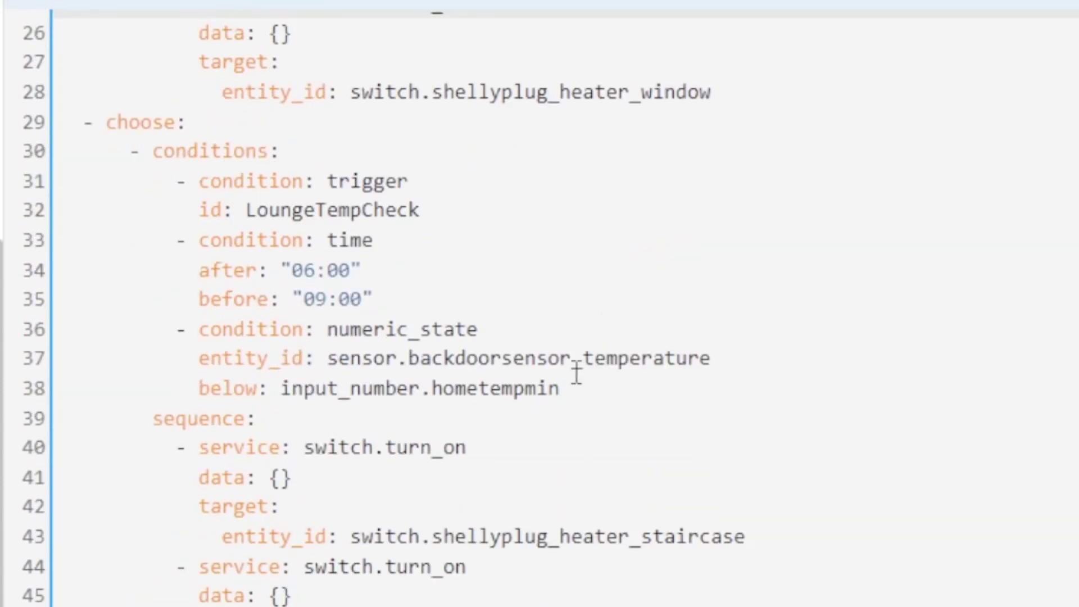
drag(172, 323, 739, 403)
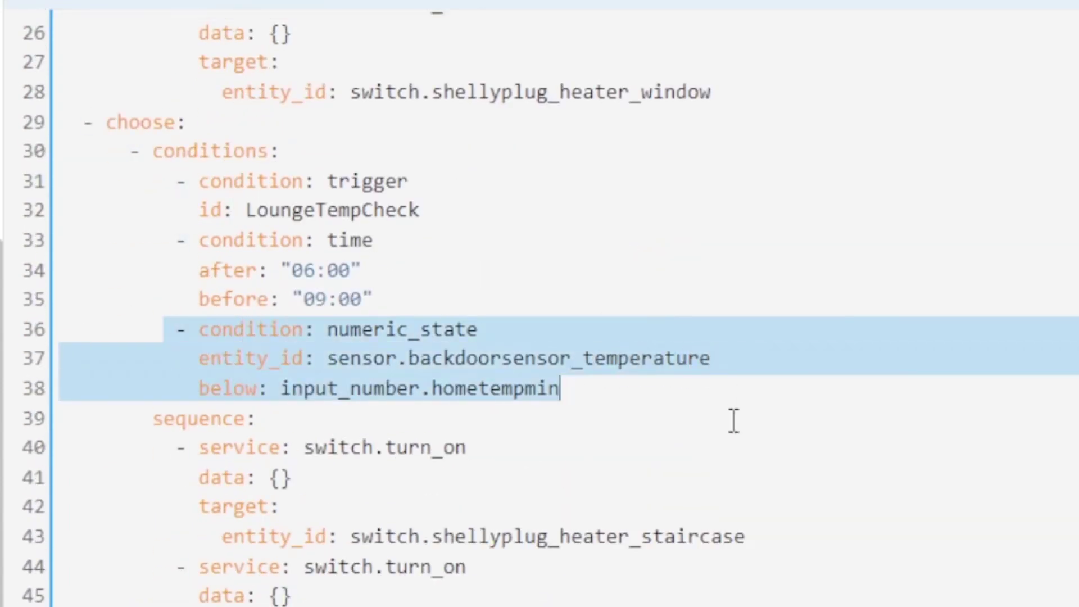
click(605, 401)
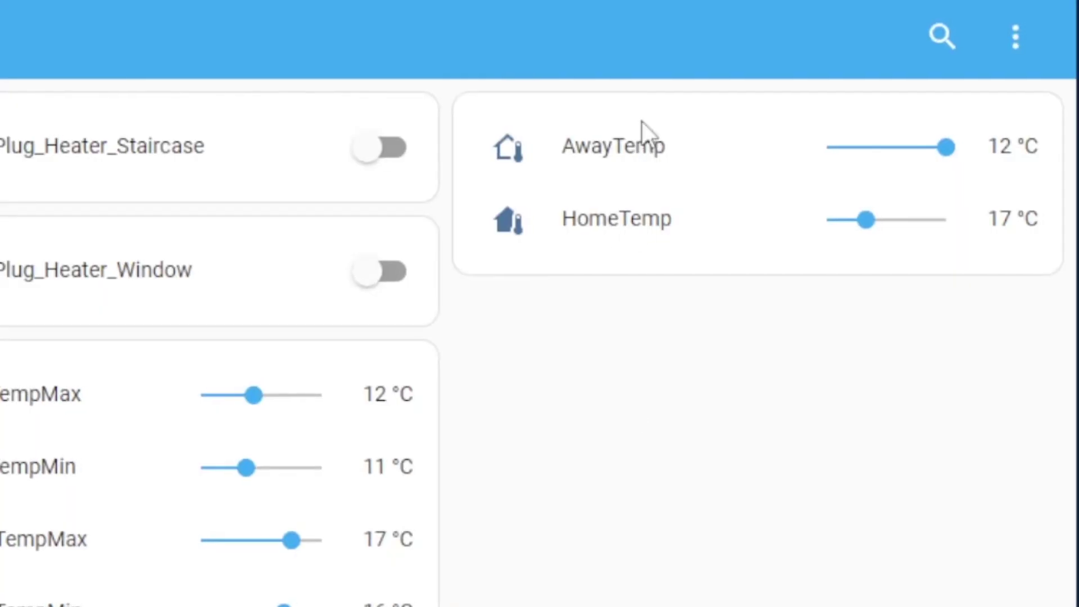
Step: Settle the HomeTemp slider back at 17 °C and drag the AwayTemp slider down toward 11 °C
mouse_move(869, 224)
mouse_down()
mouse_move(930, 224)
mouse_move(869, 223)
mouse_up()
mouse_move(936, 147)
mouse_down()
mouse_move(878, 149)
mouse_move(946, 148)
mouse_up()
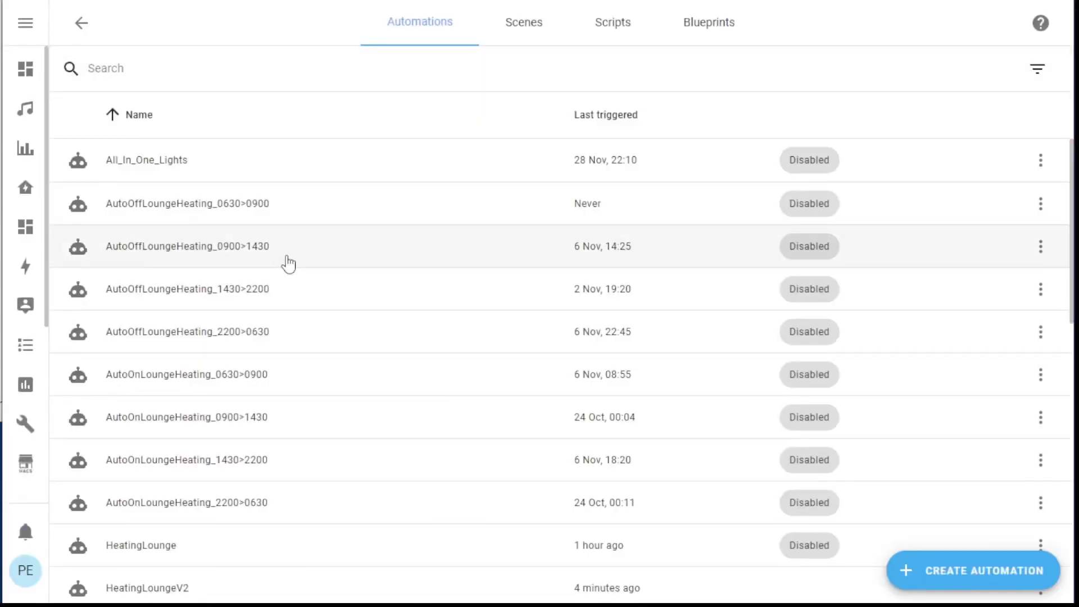
Step: In the automations list, open the enabled HeatingLoungeV2 automation below the disabled HeatingLounge
scroll(288, 263, down, 5)
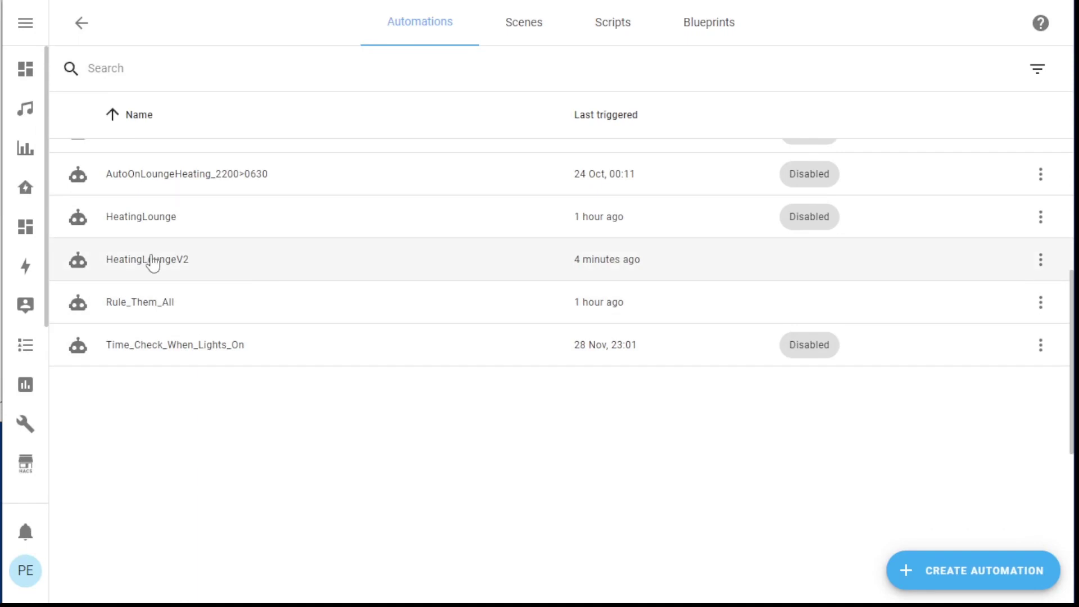
click(152, 260)
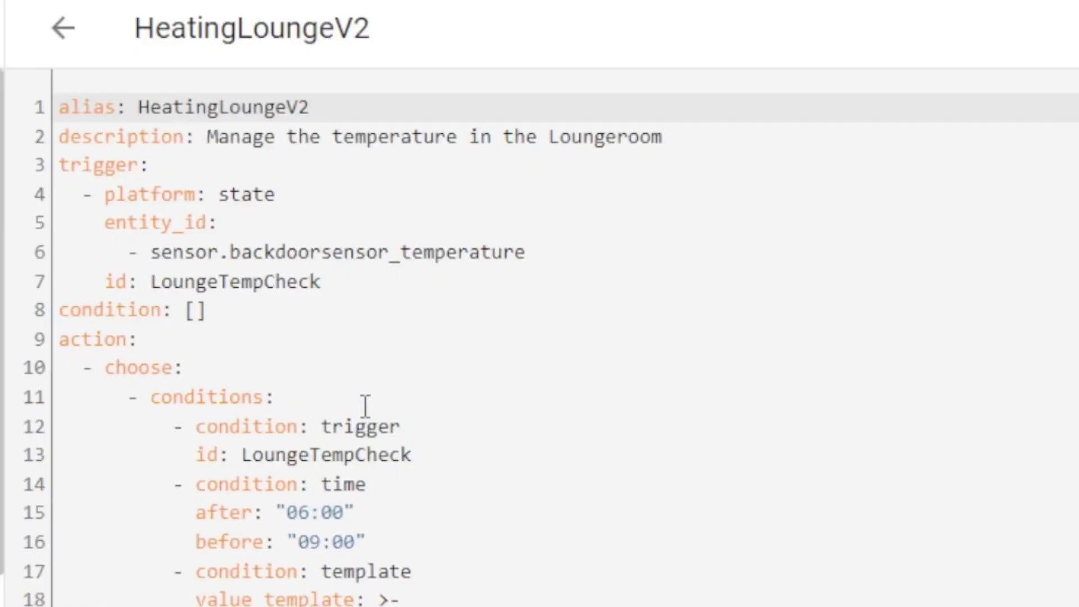
drag(150, 397, 482, 456)
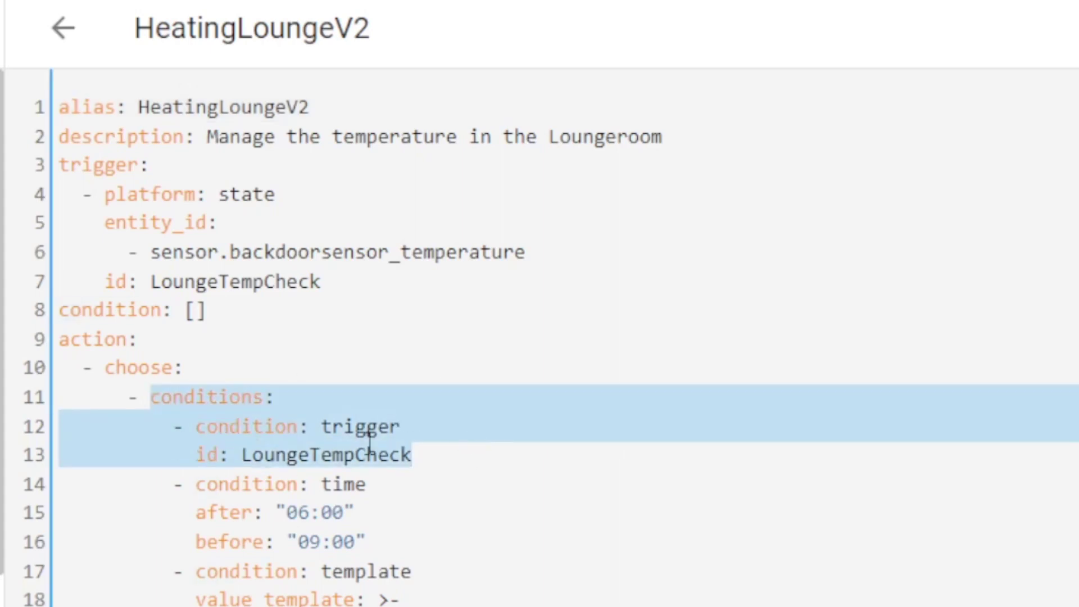
drag(178, 485, 468, 542)
scroll(427, 506, down, 5)
scroll(366, 159, up, 3)
drag(170, 275, 457, 311)
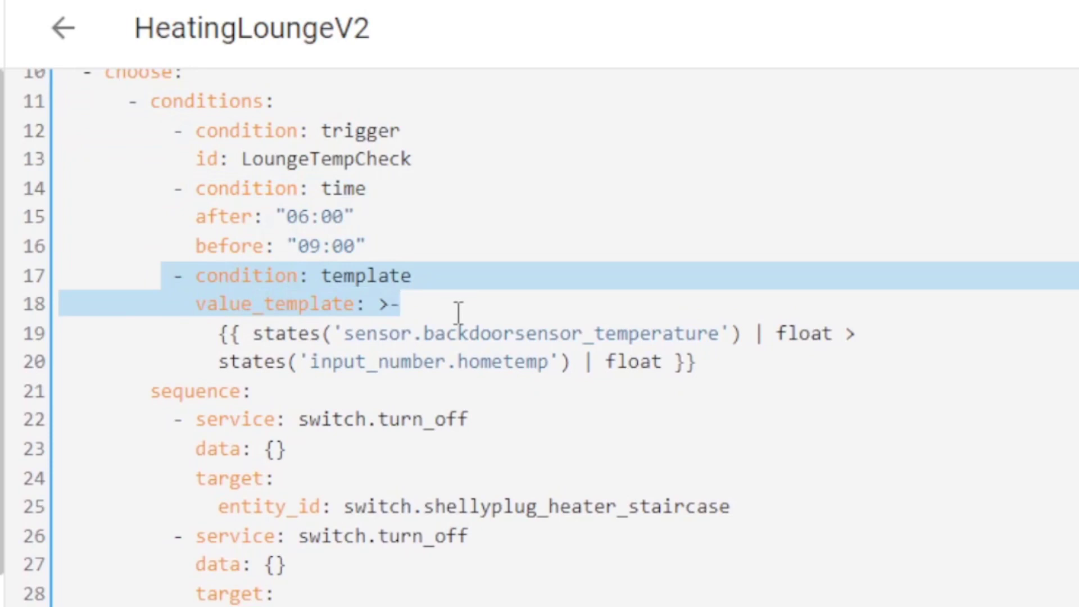
double_click(296, 335)
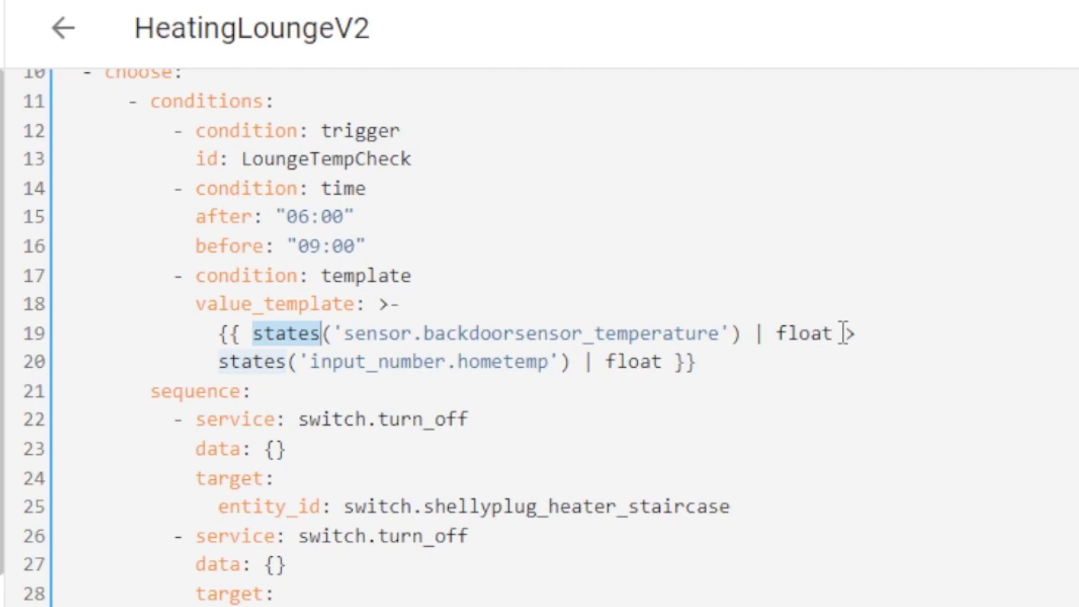
drag(845, 334, 257, 328)
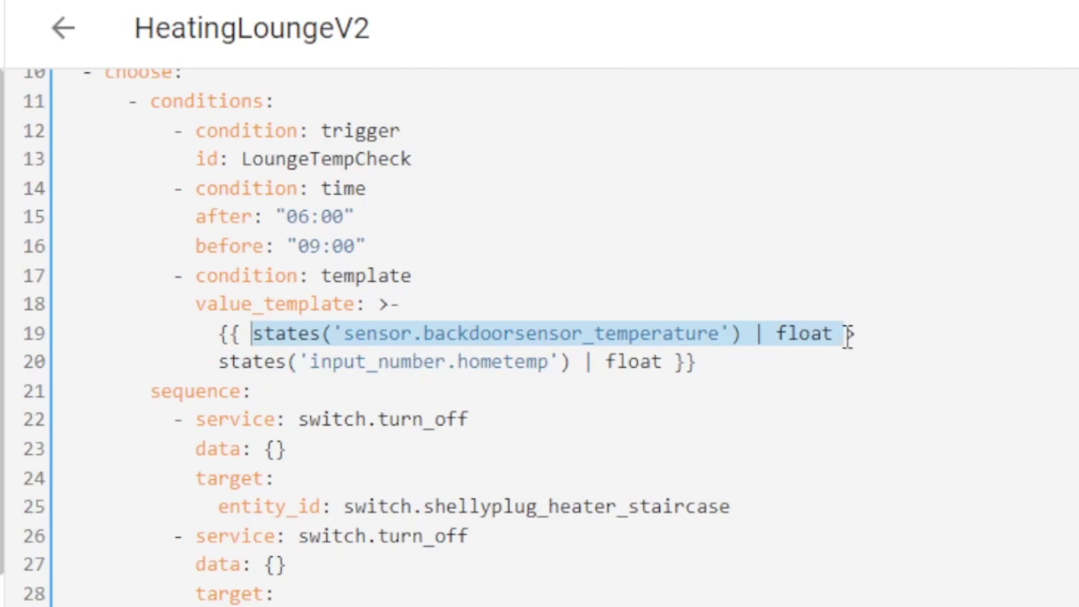
double_click(247, 363)
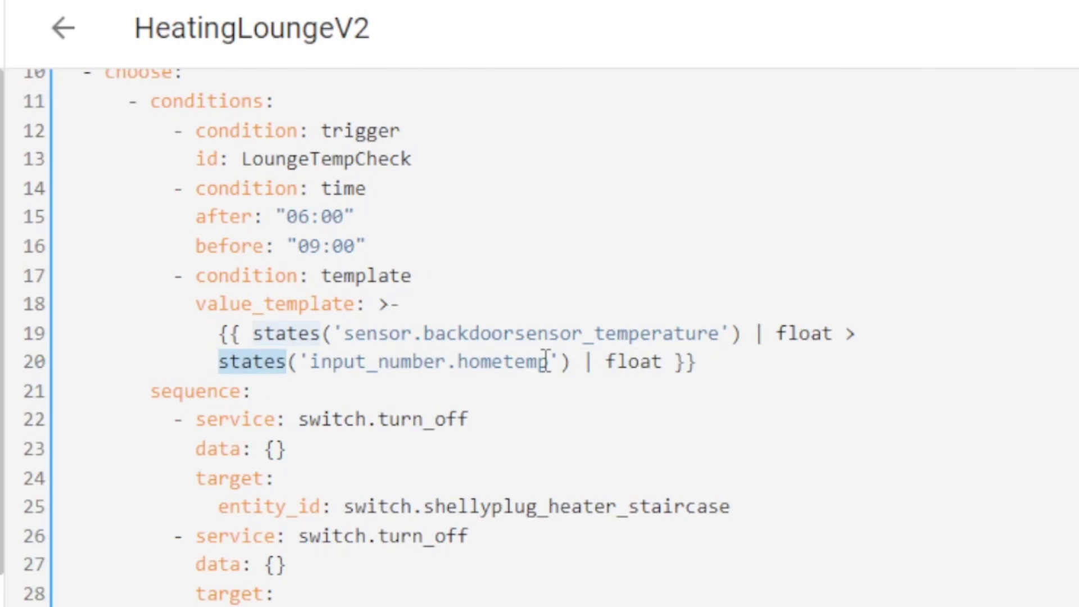
drag(538, 506, 724, 535)
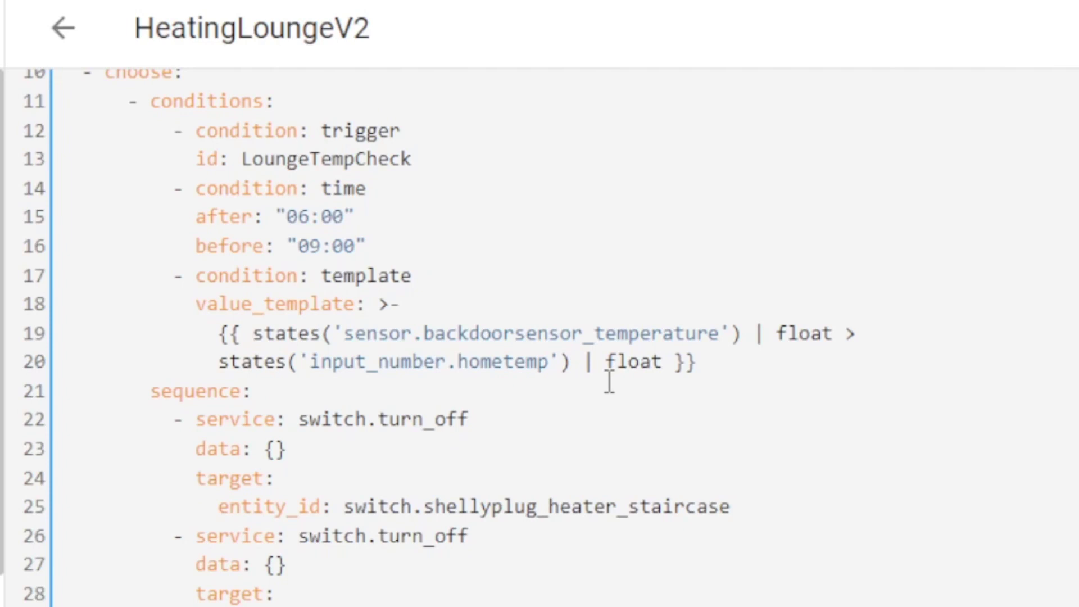
scroll(603, 342, down, 8)
scroll(603, 341, down, 3)
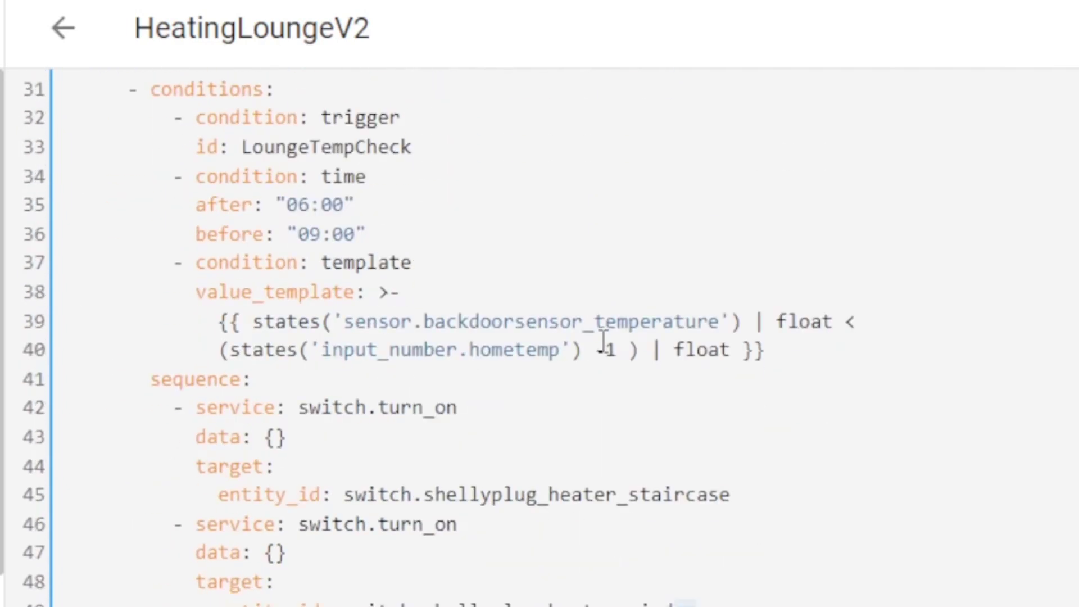
scroll(393, 340, up, 3)
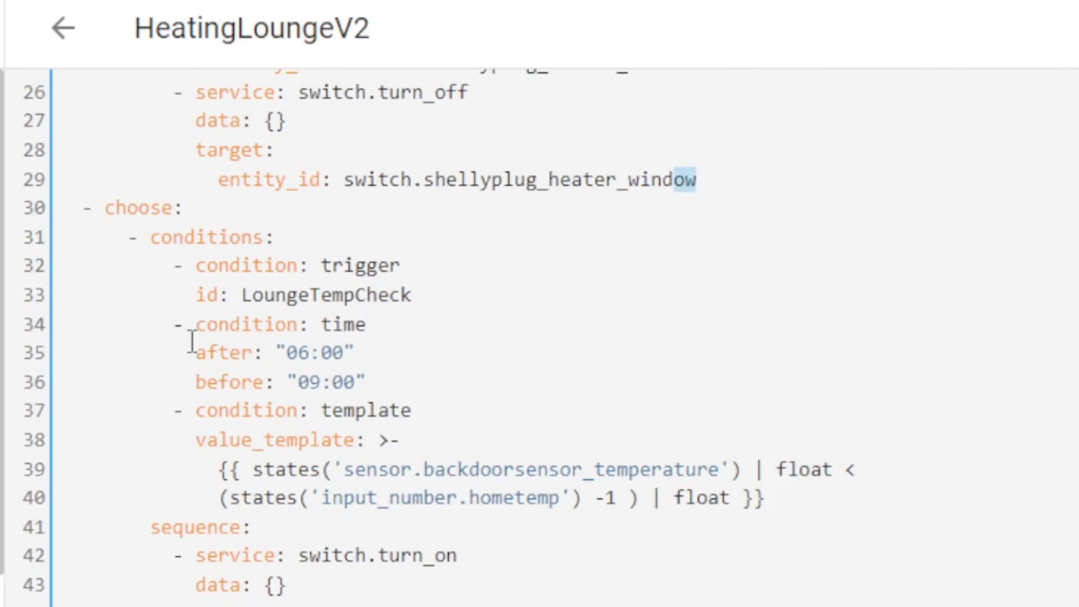
drag(186, 324, 382, 388)
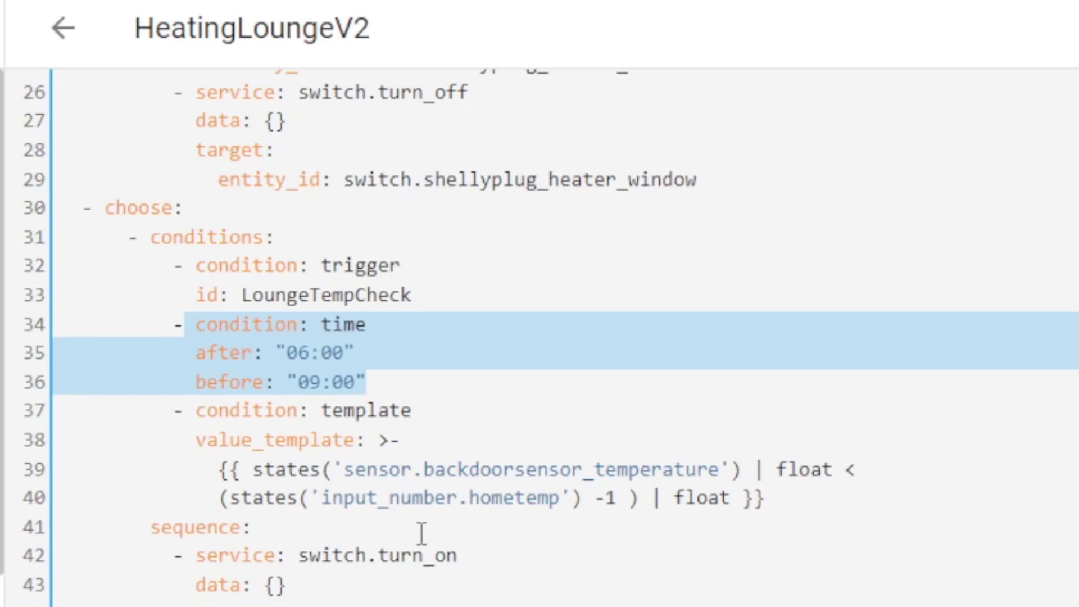
drag(355, 556, 448, 553)
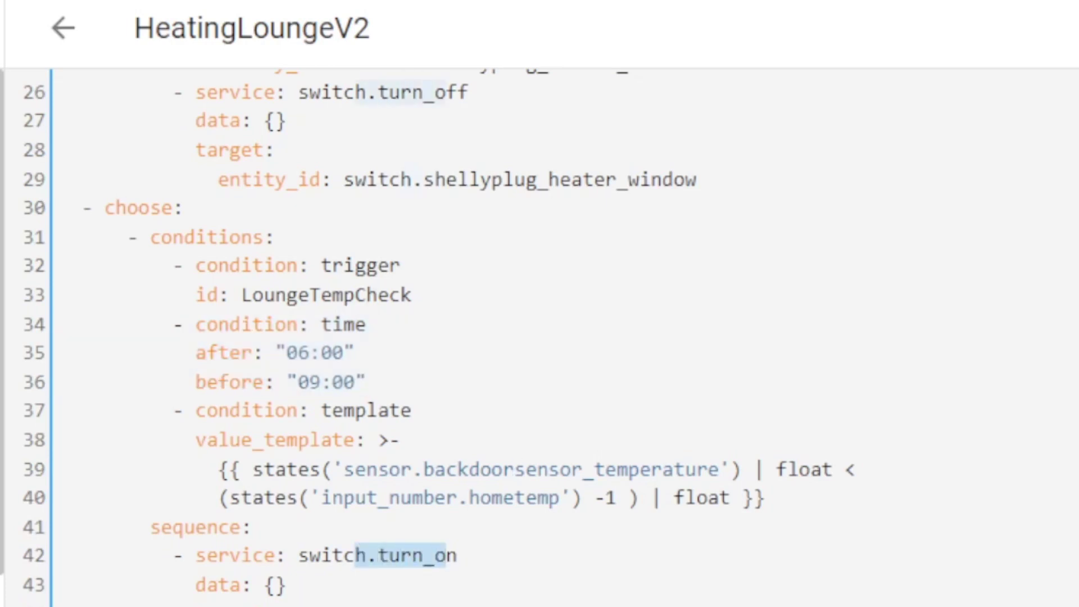
scroll(549, 579, down, 3)
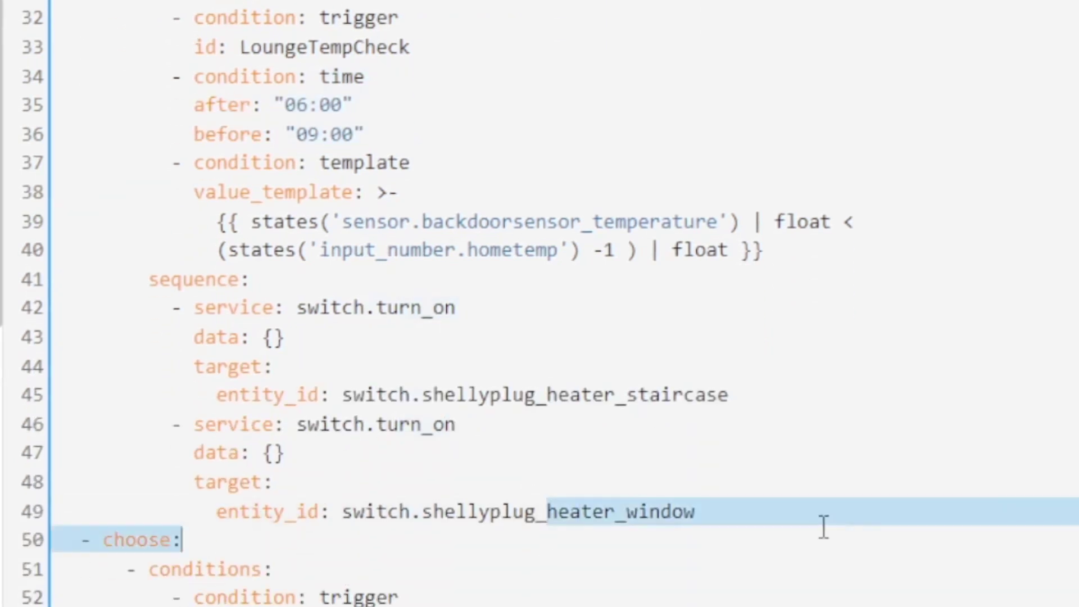